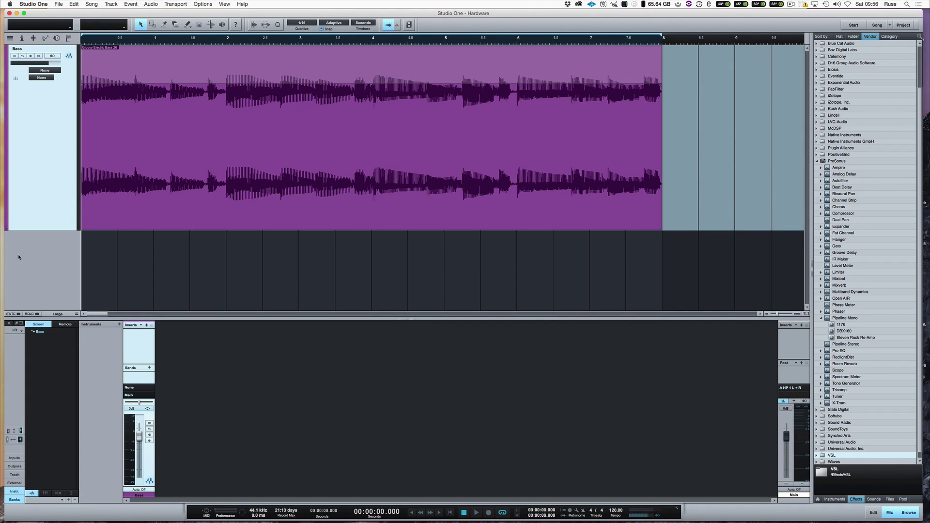
# - Audition the bass, then add Pipeline Mono to the Bass channel's Inserts and centre its window
pyautogui.press('space')
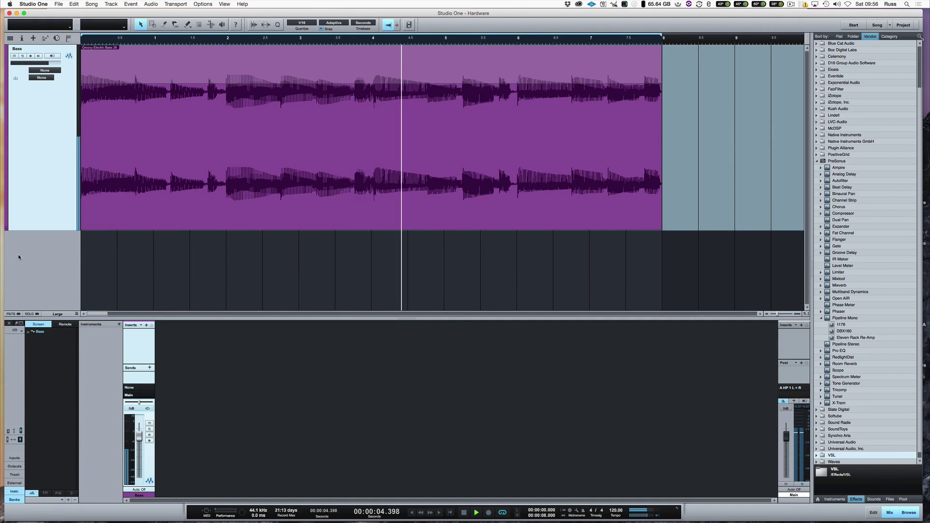
pyautogui.press('space')
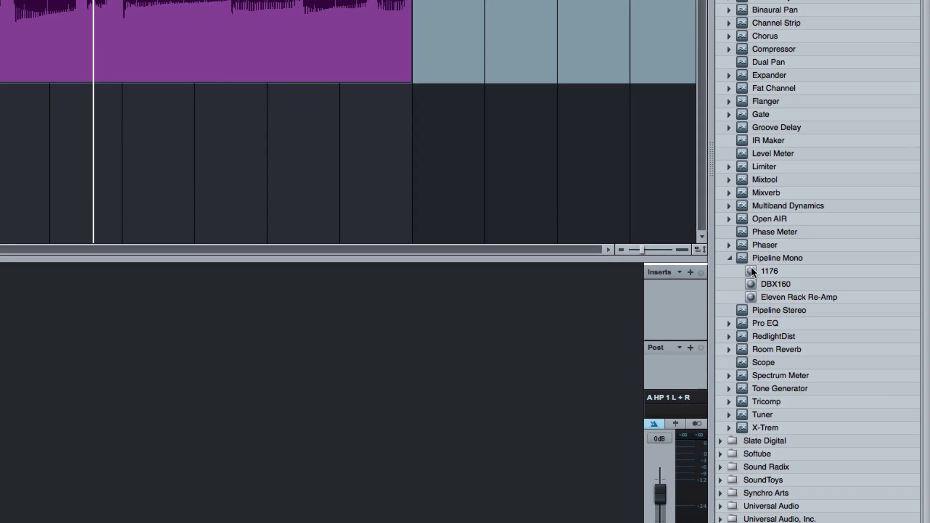
pyautogui.moveTo(845, 318); pyautogui.dragTo(137, 340)
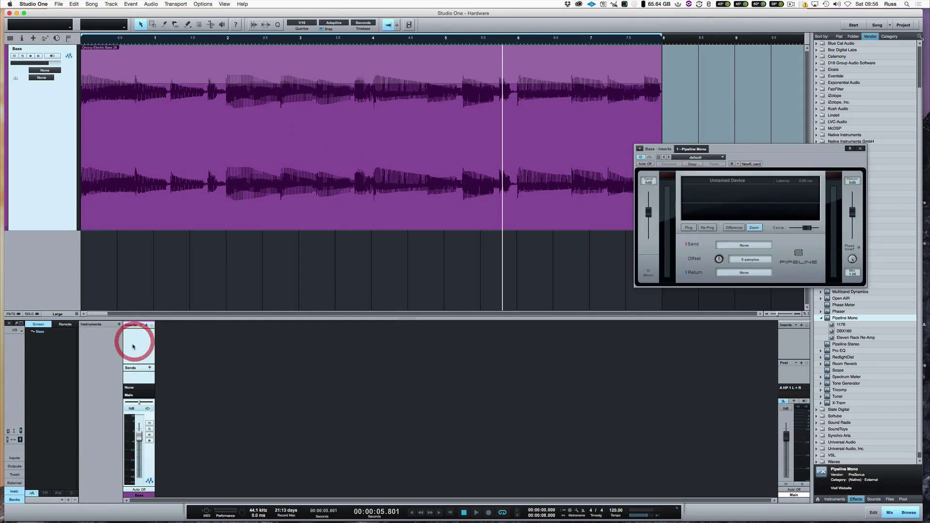
pyautogui.moveTo(742, 151); pyautogui.dragTo(420, 74)
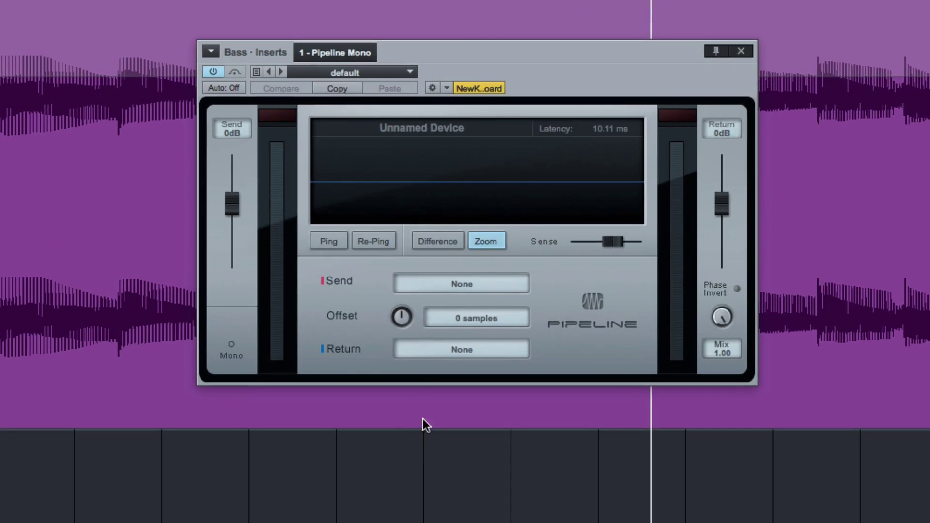
pyautogui.click(478, 275)
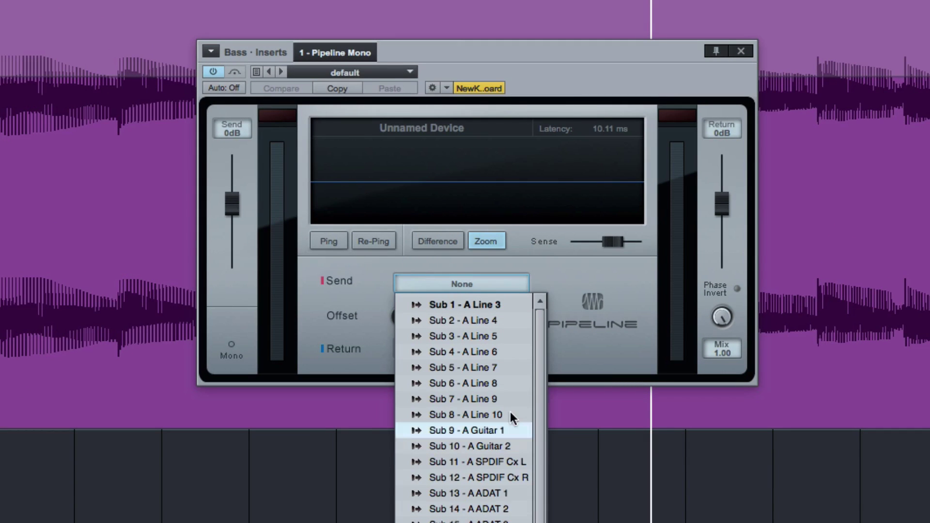
pyautogui.click(559, 277)
pyautogui.click(501, 348)
pyautogui.click(537, 318)
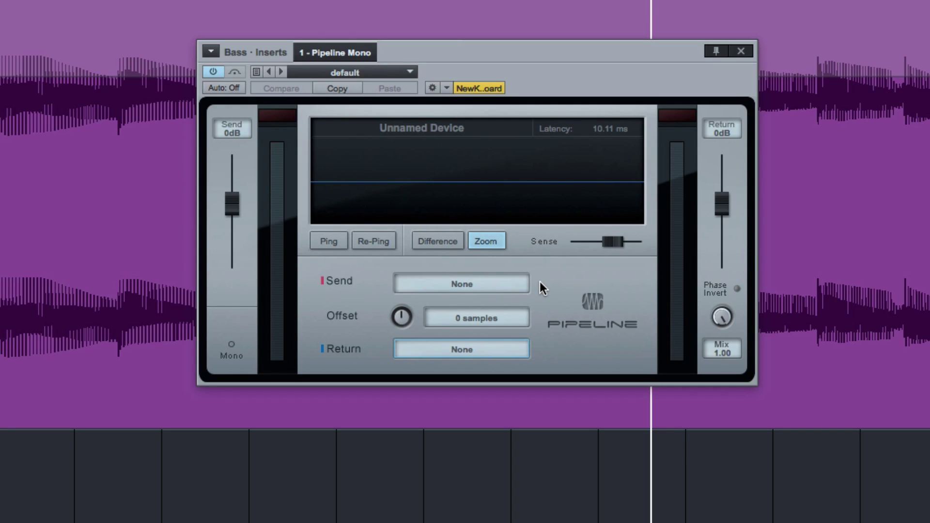
# - Load the DBX160 preset (Send Sub 3, Return Input 13, 9-sample offset) and ping it
pyautogui.click(372, 71)
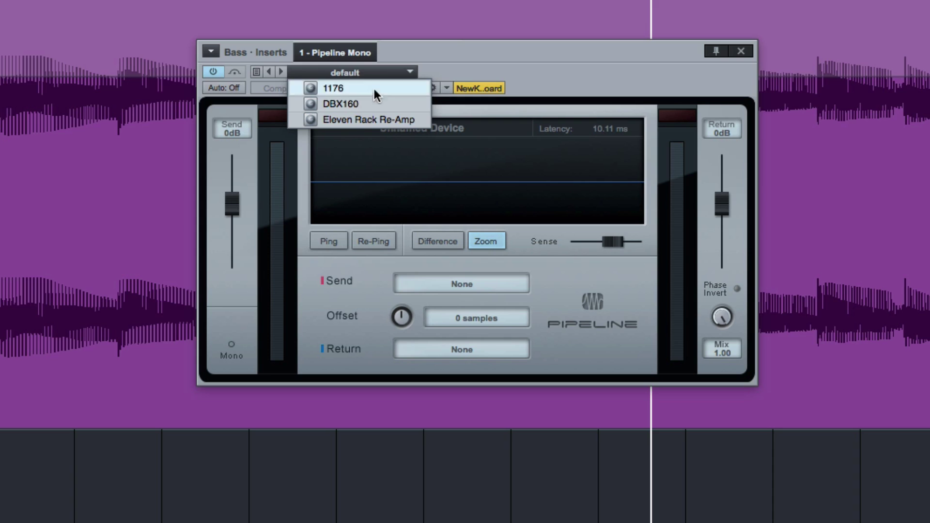
pyautogui.click(377, 104)
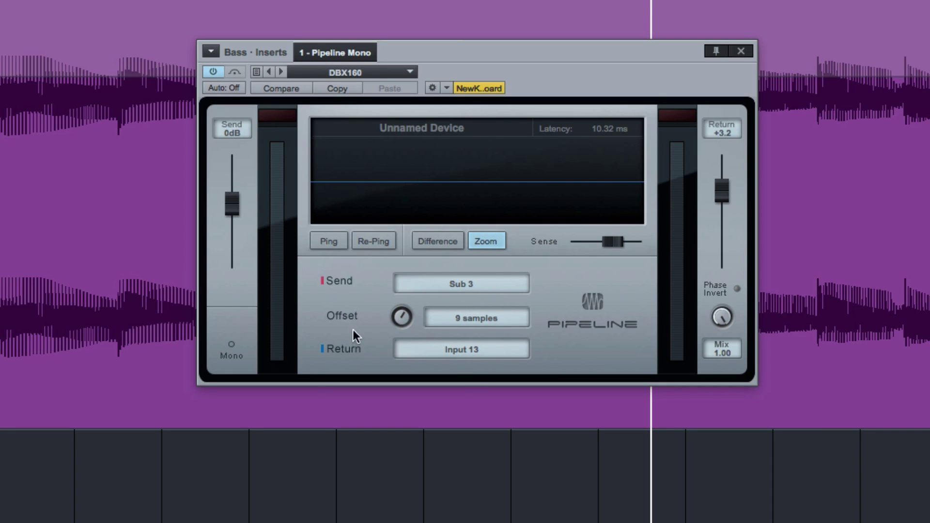
pyautogui.click(310, 241)
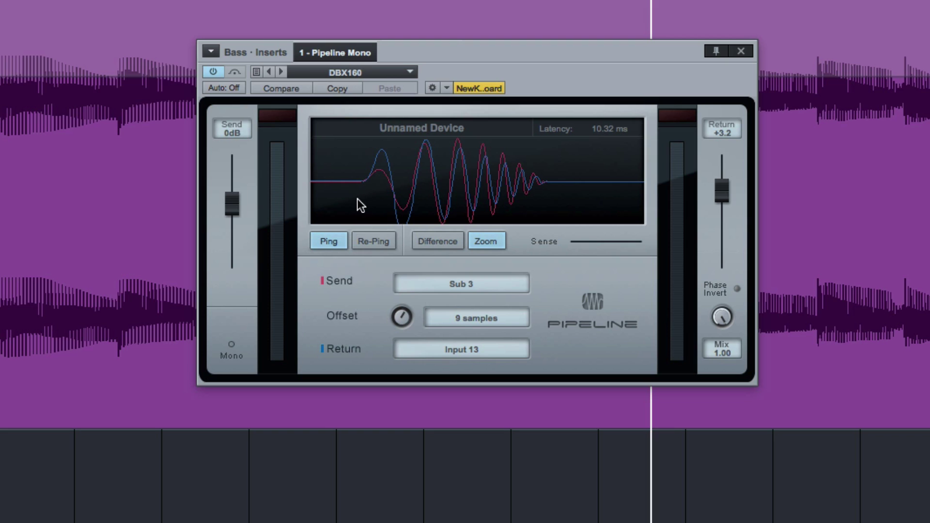
pyautogui.click(453, 319)
pyautogui.write('0')
pyautogui.press('Return')
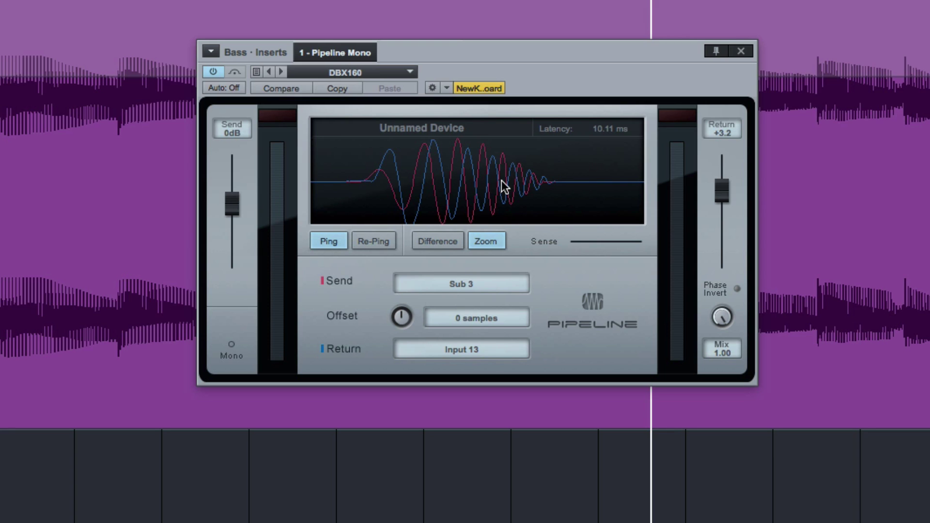
pyautogui.moveTo(396, 323); pyautogui.dragTo(400, 305)
pyautogui.doubleClick(457, 318)
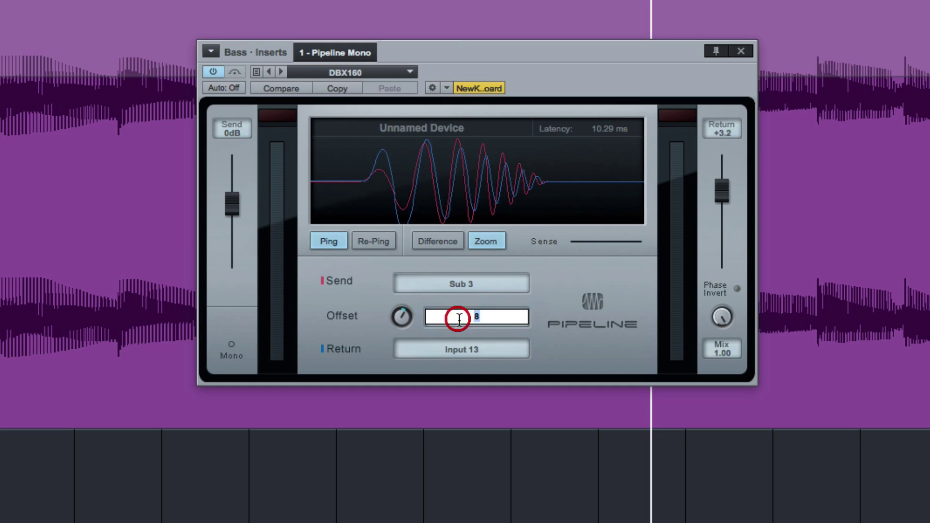
pyautogui.write('9')
pyautogui.press('Return')
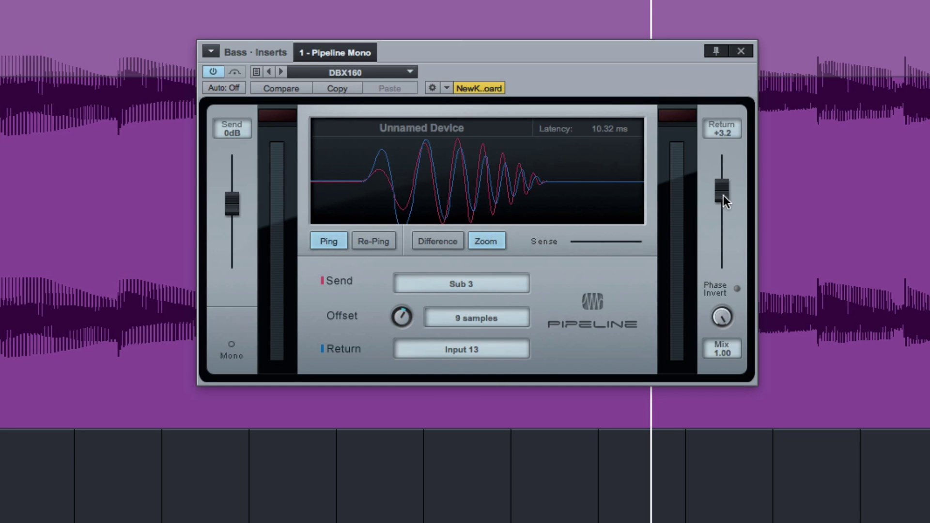
# - Set Pipeline Mono's return level to +3.0 dB and its send level to -3.0 dB
pyautogui.moveTo(722, 196); pyautogui.dragTo(722, 197)
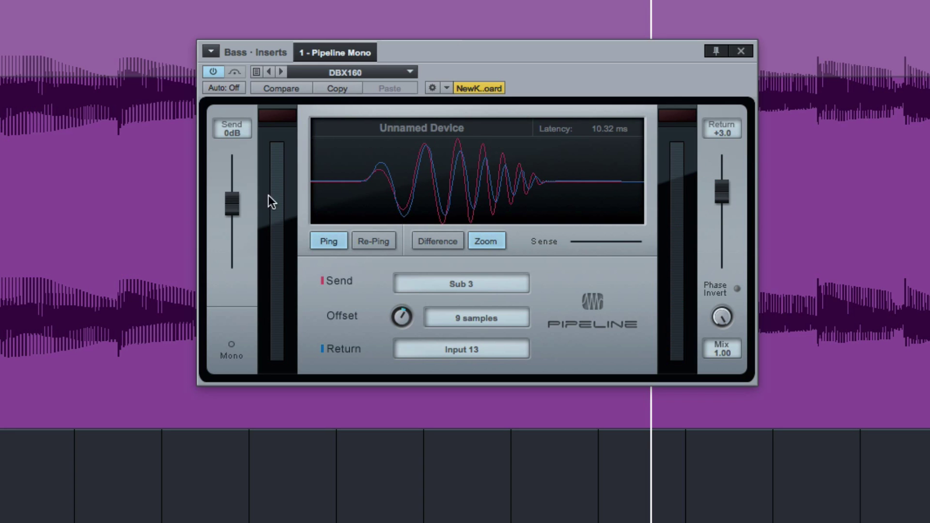
pyautogui.moveTo(238, 205); pyautogui.dragTo(236, 216)
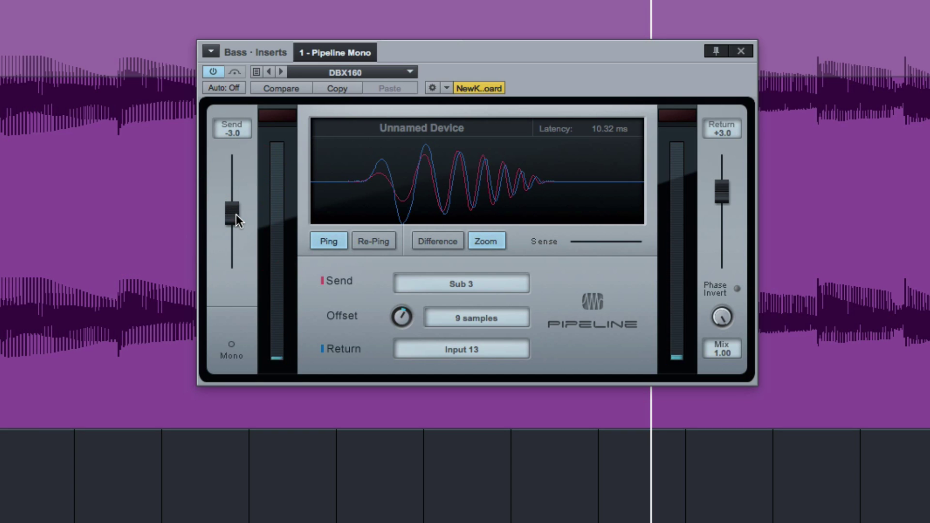
# - Replace the Bass channel's Pipeline Mono insert with one carrying the DBX160 preset, then play the bass
pyautogui.click(740, 51)
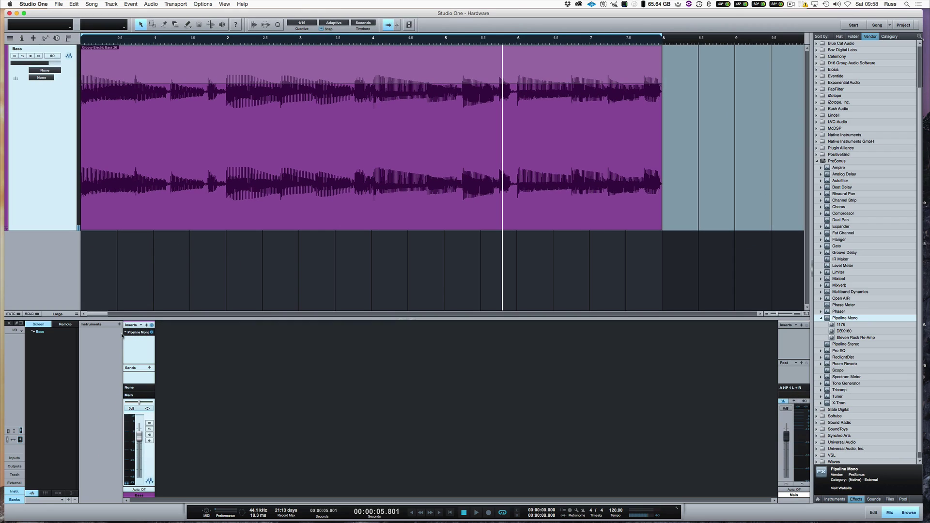
pyautogui.click(124, 332)
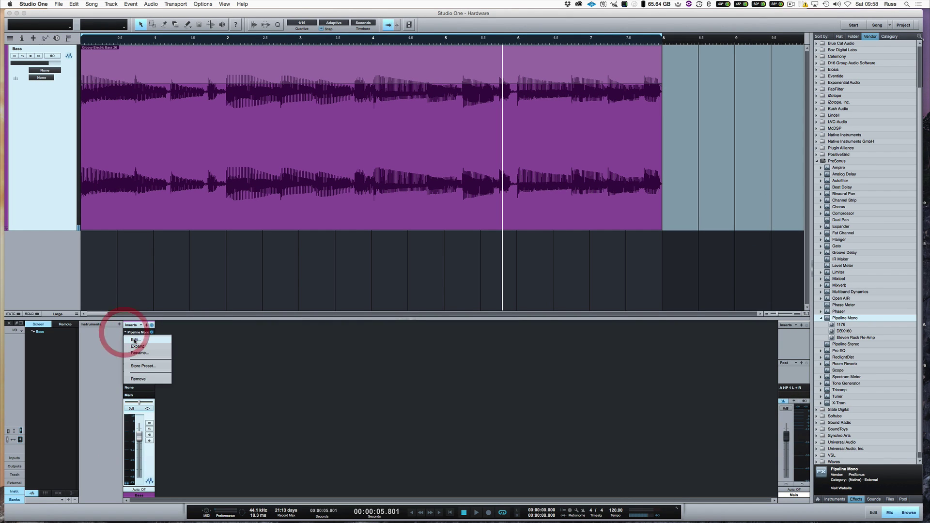
pyautogui.click(146, 378)
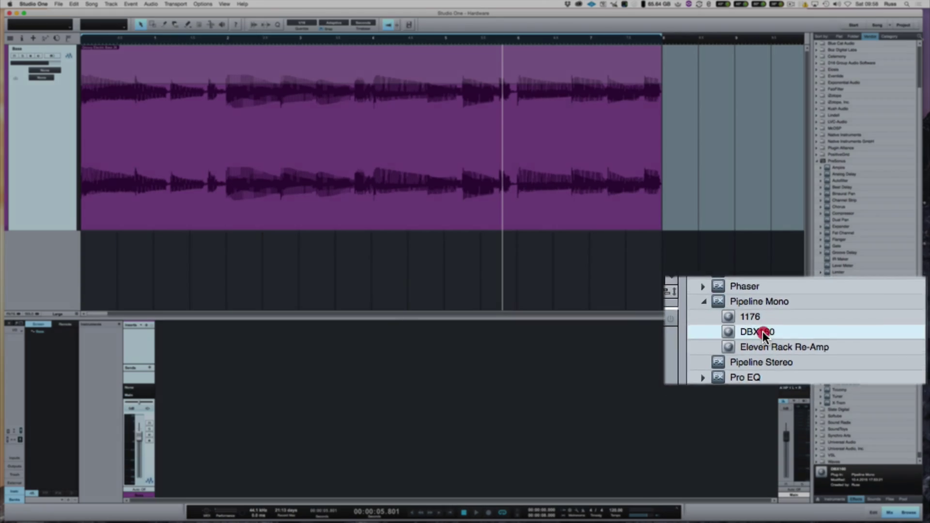
pyautogui.moveTo(843, 331); pyautogui.dragTo(150, 347)
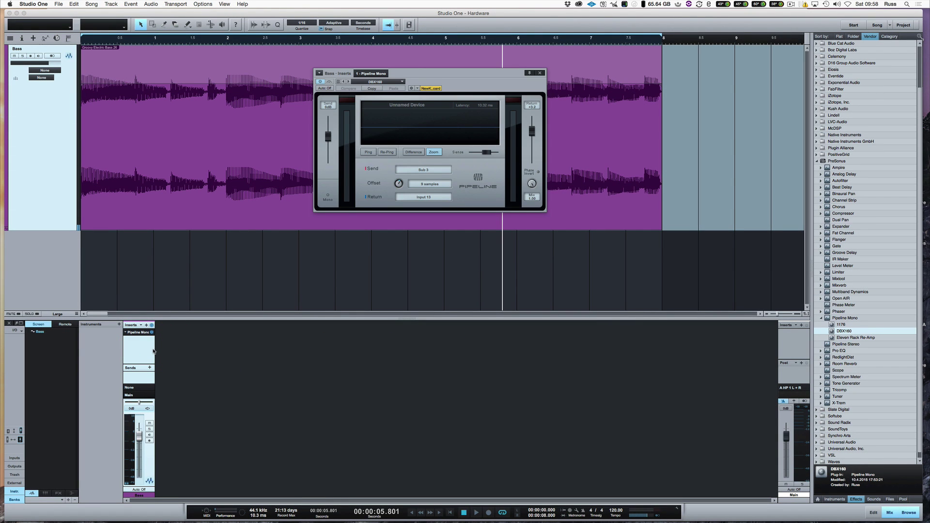
pyautogui.press('space')
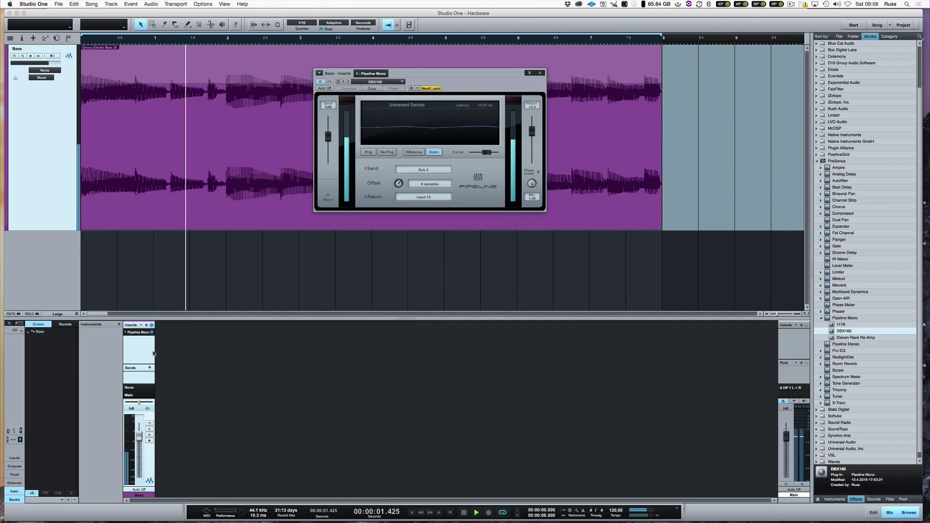
# - Expand the Pipeline Mono insert in the mixer and sweep its Mix slider toward dry
pyautogui.click(126, 333)
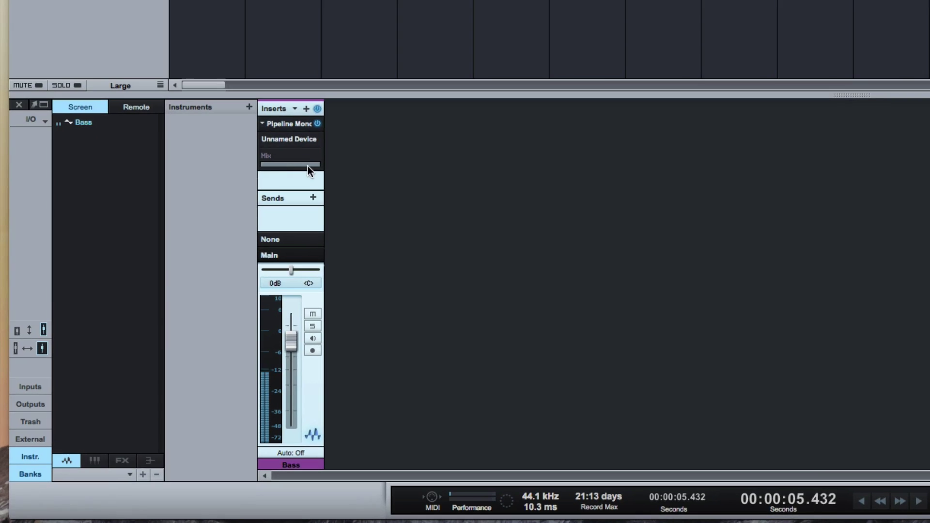
pyautogui.moveTo(309, 167)
pyautogui.mouseDown()
pyautogui.moveTo(253, 169)
pyautogui.moveTo(328, 172)
pyautogui.mouseUp()
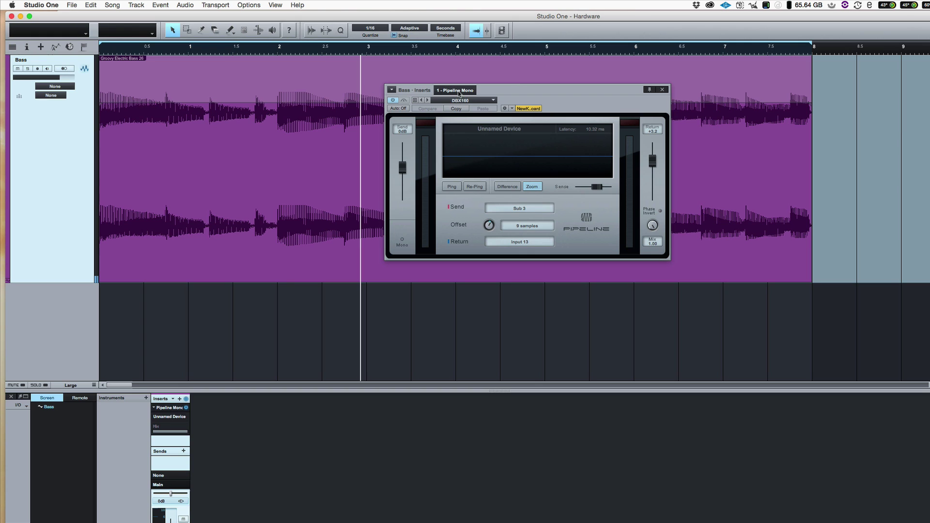
# - Switch Pipeline Mono to the 1176 preset (UA 1176, Send Sub 4, Return Input 14, 11-sample offset)
pyautogui.click(798, 0)
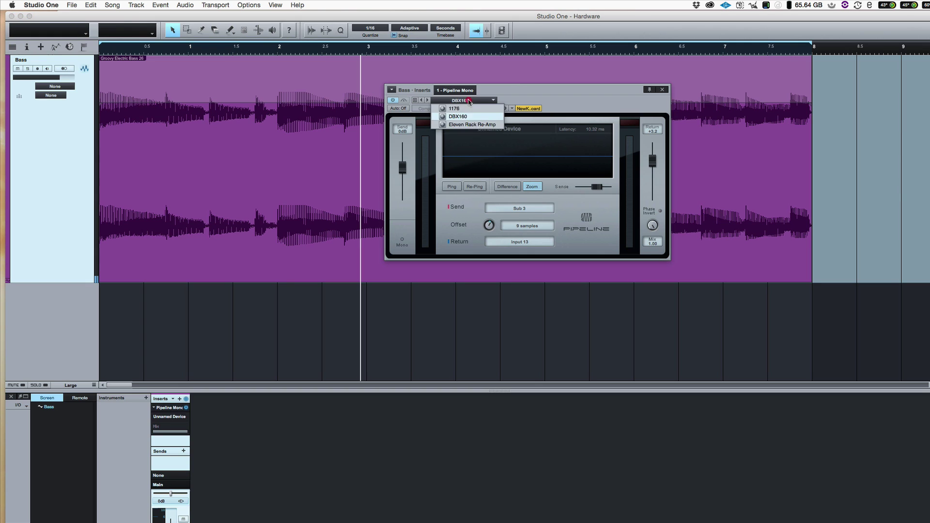
pyautogui.click(469, 108)
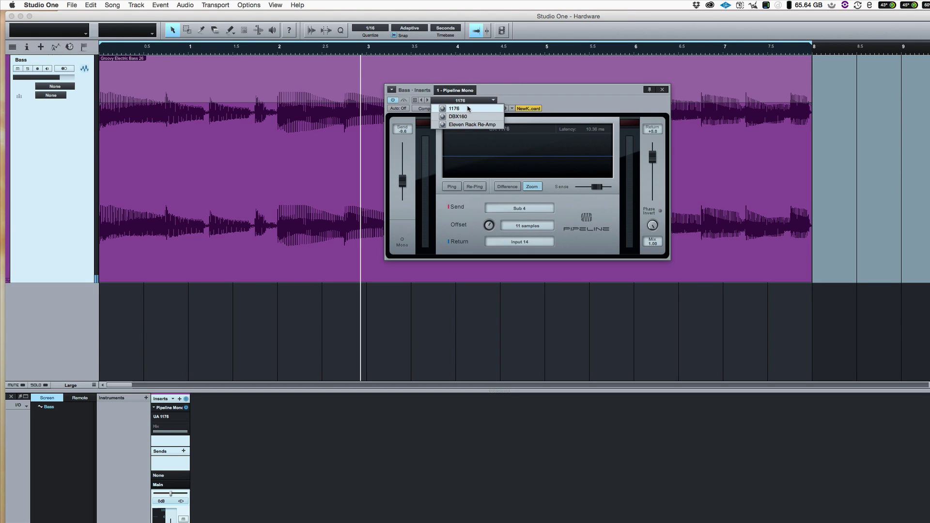
pyautogui.click(528, 90)
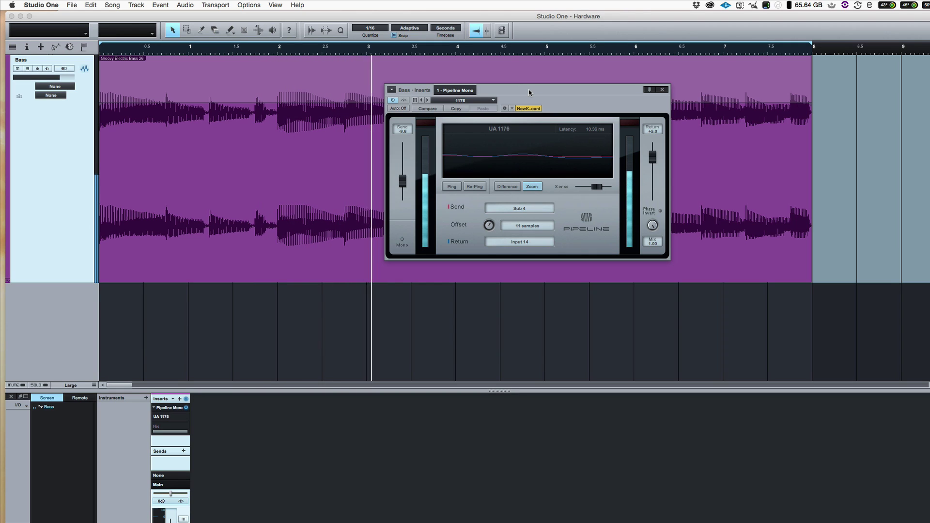
# - Load the DBX160 preset and name its device DBX160
pyautogui.click(461, 100)
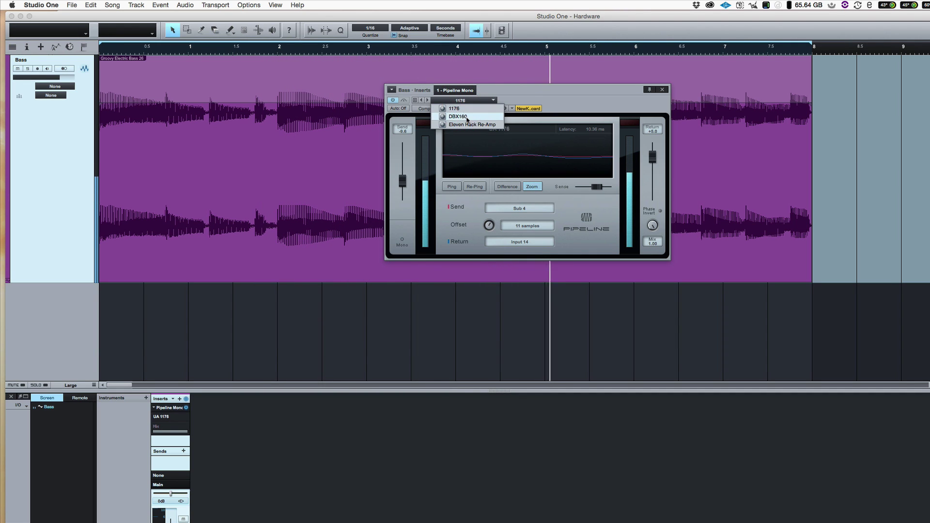
pyautogui.click(457, 116)
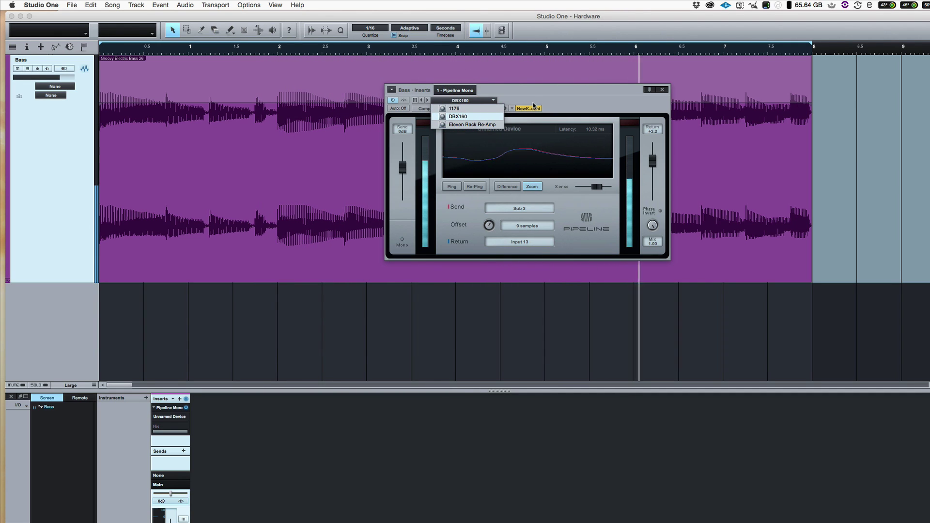
pyautogui.click(531, 99)
pyautogui.click(506, 129)
pyautogui.click(507, 129)
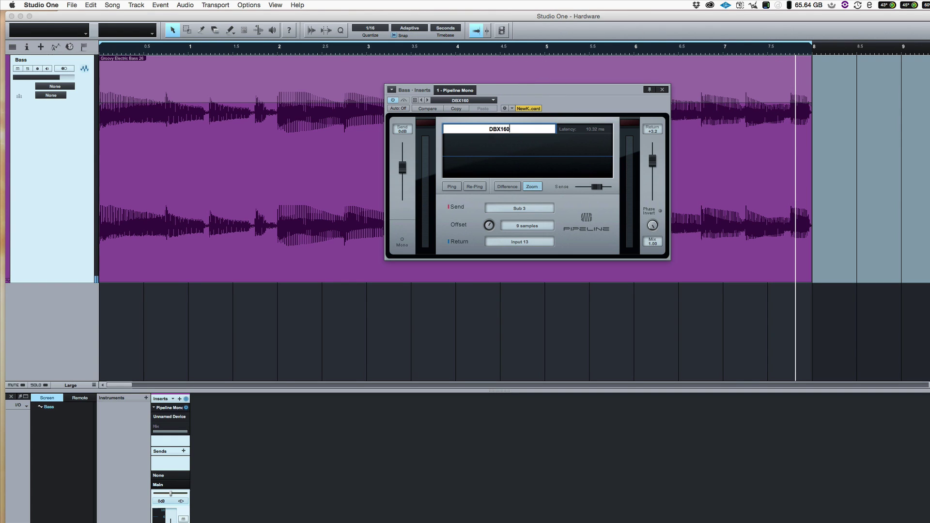
pyautogui.click(515, 94)
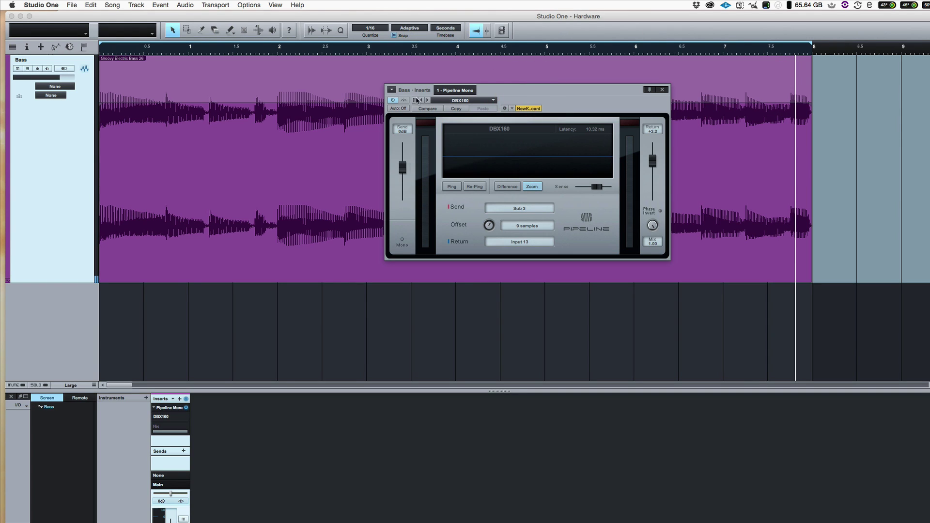
pyautogui.click(415, 91)
pyautogui.click(421, 121)
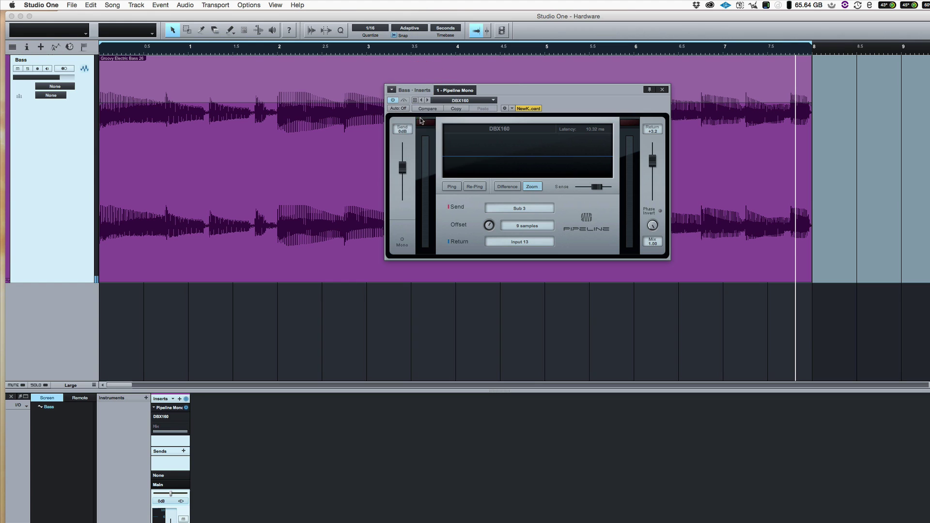
# - Switch the Pipeline Mono insert back to the 1176 preset
pyautogui.click(493, 101)
pyautogui.click(455, 108)
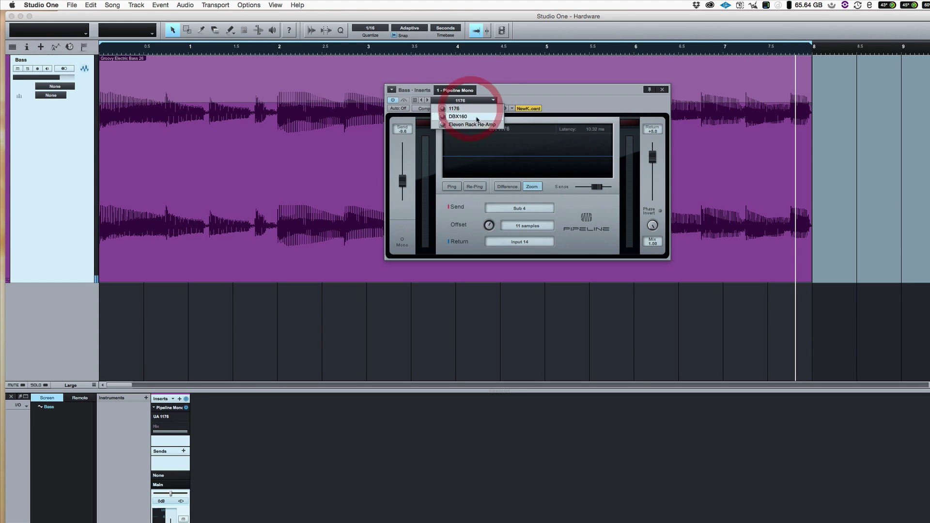
pyautogui.click(523, 86)
# - Play the bass and blend the 1176 insert's Mix down to 0.44, keeping the 1176 preset
pyautogui.press('space')
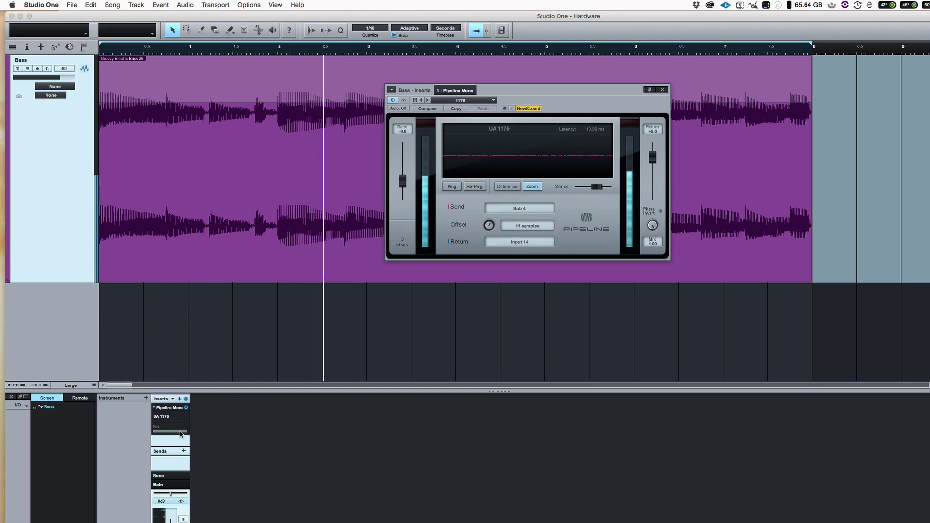
pyautogui.moveTo(186, 431)
pyautogui.mouseDown()
pyautogui.moveTo(155, 435)
pyautogui.moveTo(185, 432)
pyautogui.moveTo(193, 443)
pyautogui.mouseUp()
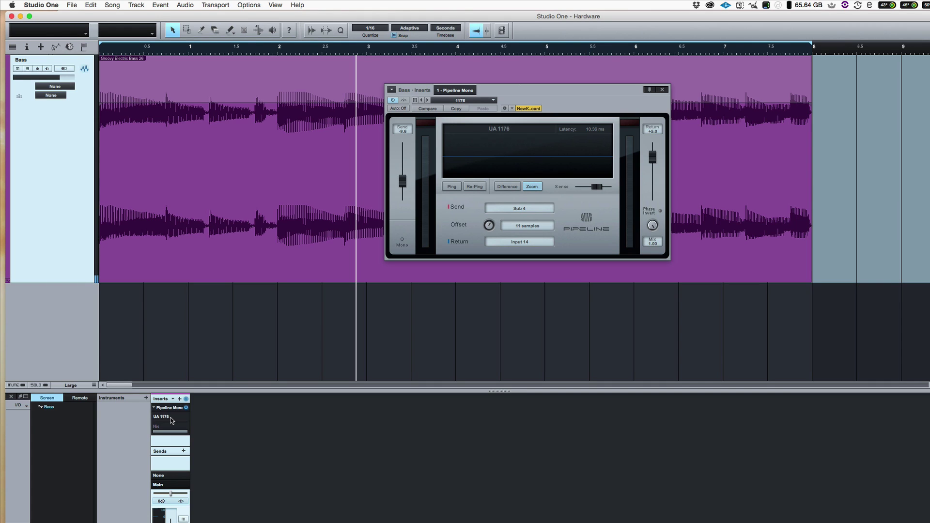
pyautogui.click(473, 100)
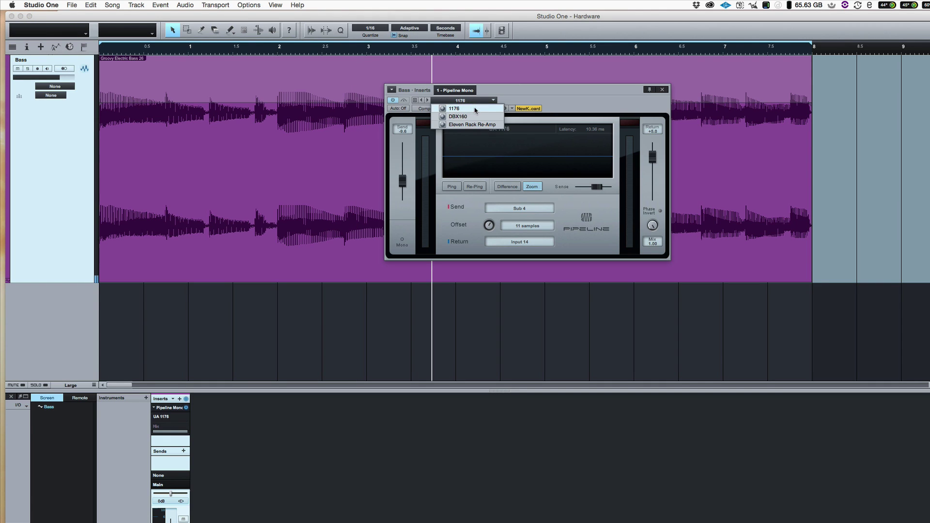
pyautogui.click(511, 92)
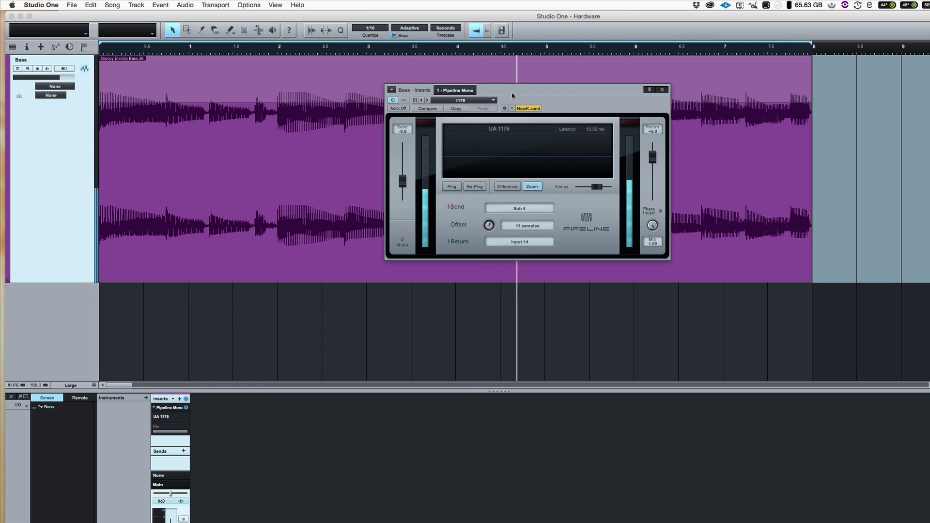